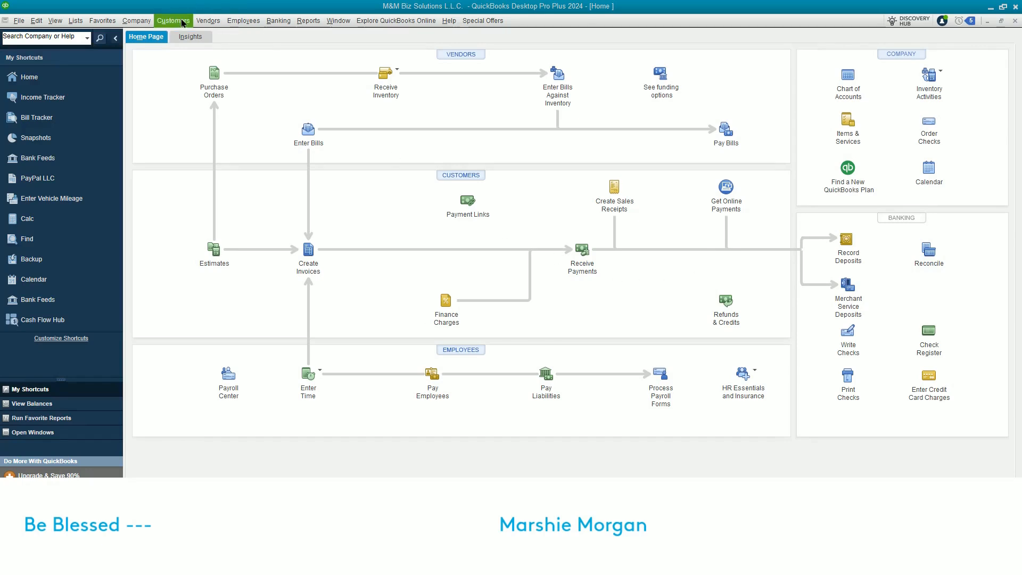
Glance at the Customer Center, return Home, and open Create Statements from the Customers menu
{"action": "left_click", "coordinate": [477, 176]}
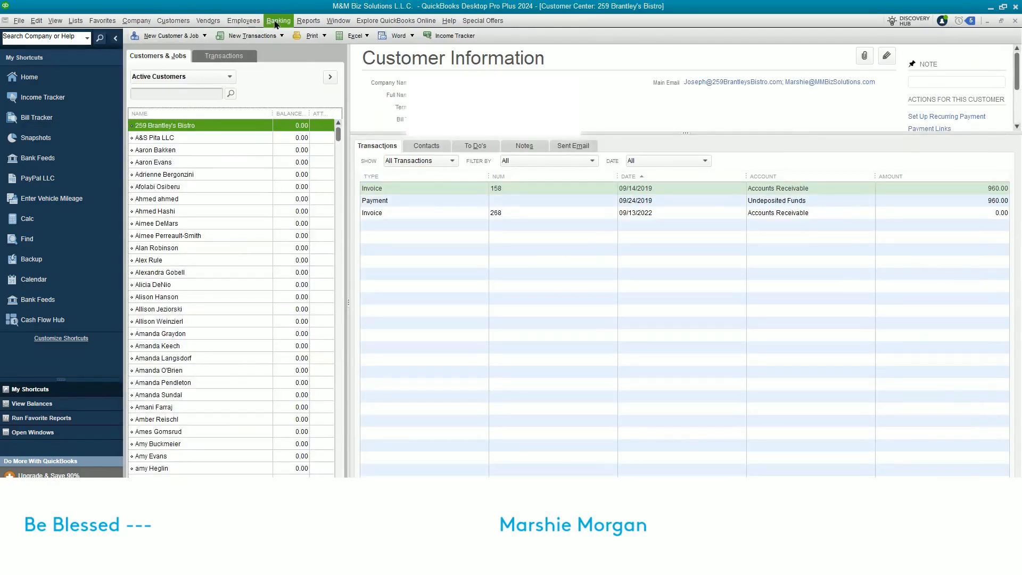
{"action": "left_click", "coordinate": [173, 21]}
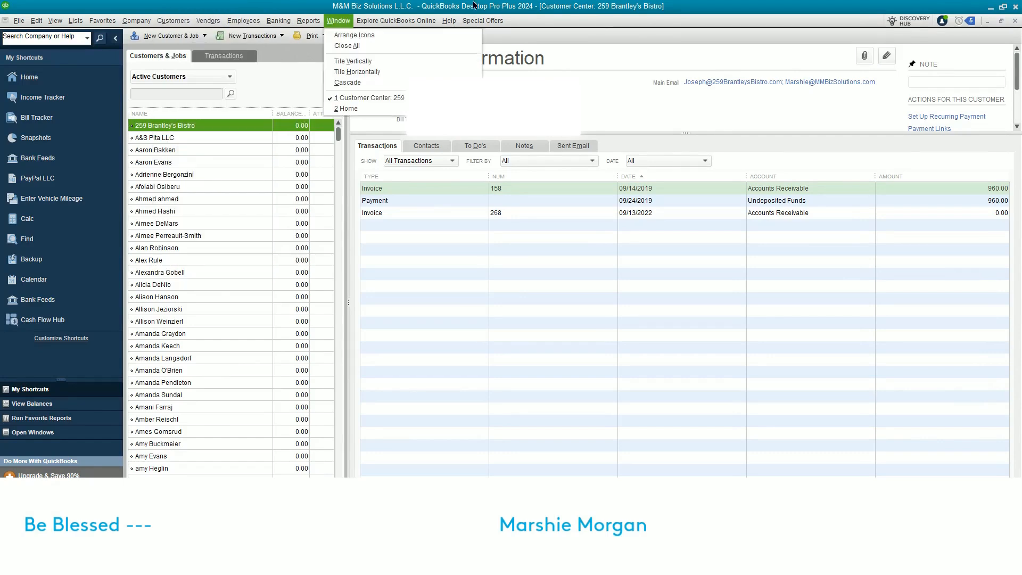
{"action": "left_click", "coordinate": [25, 84]}
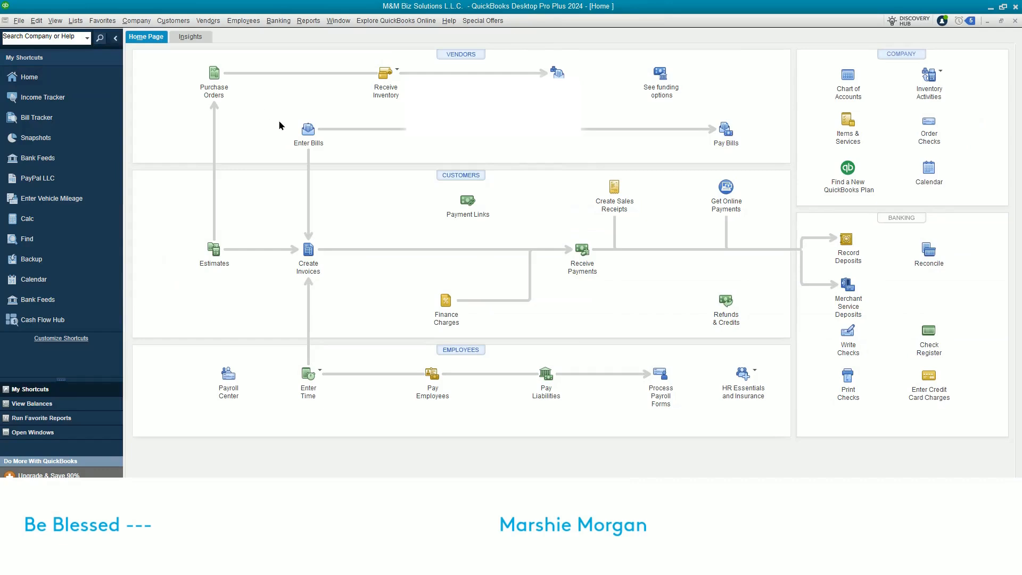
{"action": "left_click", "coordinate": [177, 21]}
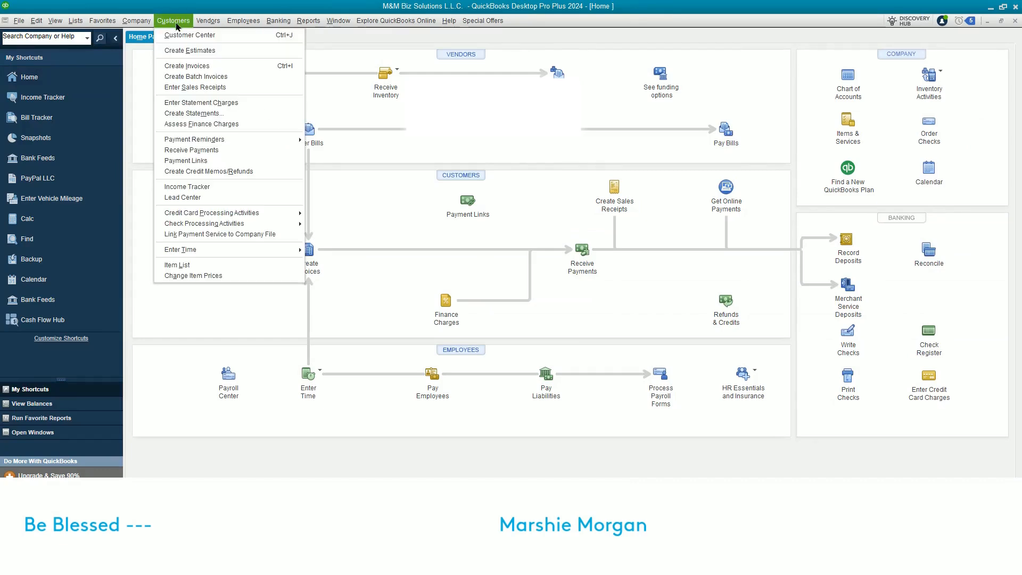
{"action": "left_click", "coordinate": [187, 114]}
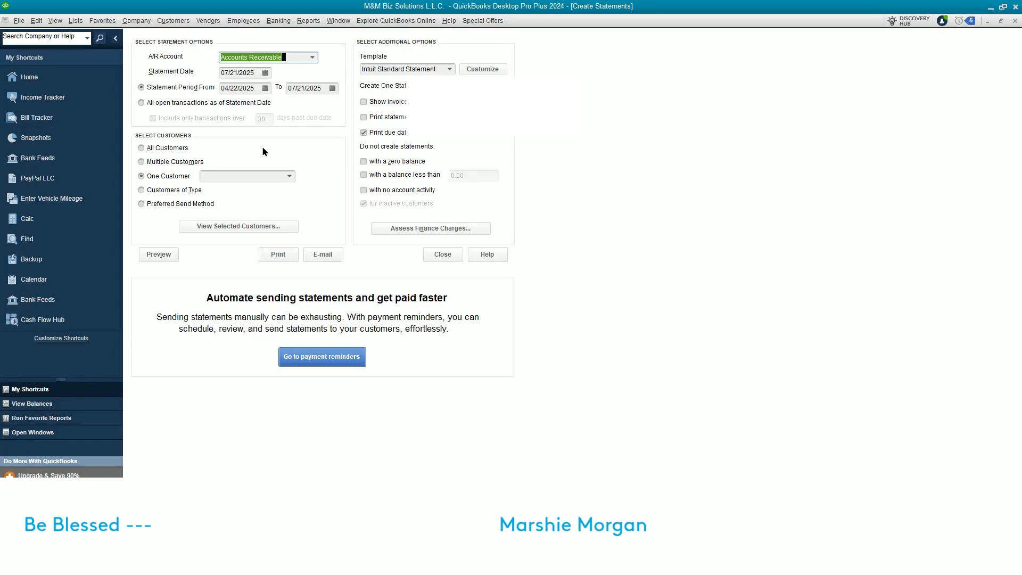
After trying the open-transaction options, use statement period 04/22/2025–07/21/2025 for All Customers
{"action": "left_click", "coordinate": [142, 103]}
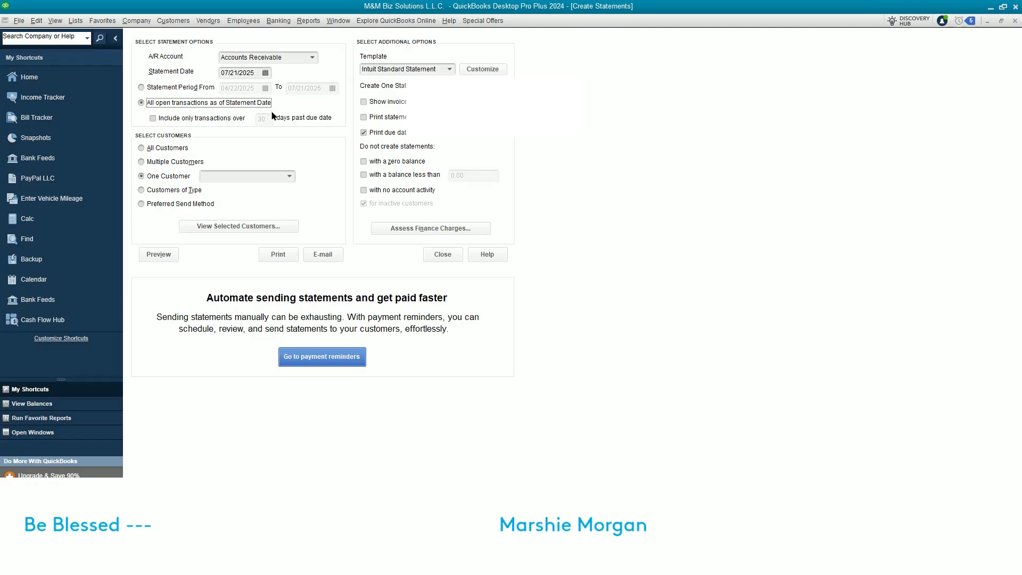
{"action": "left_click", "coordinate": [154, 119]}
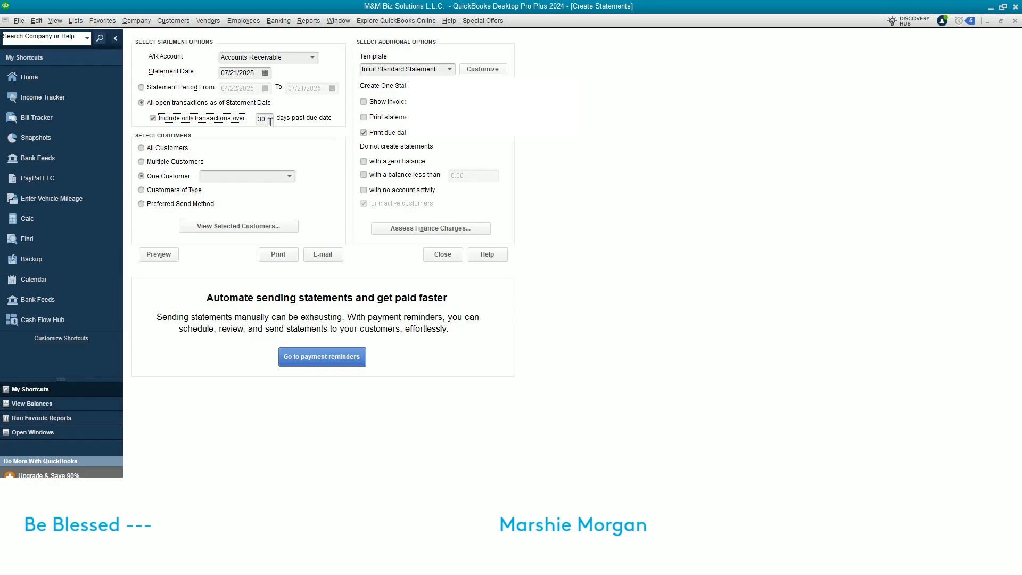
{"action": "left_click", "coordinate": [141, 89]}
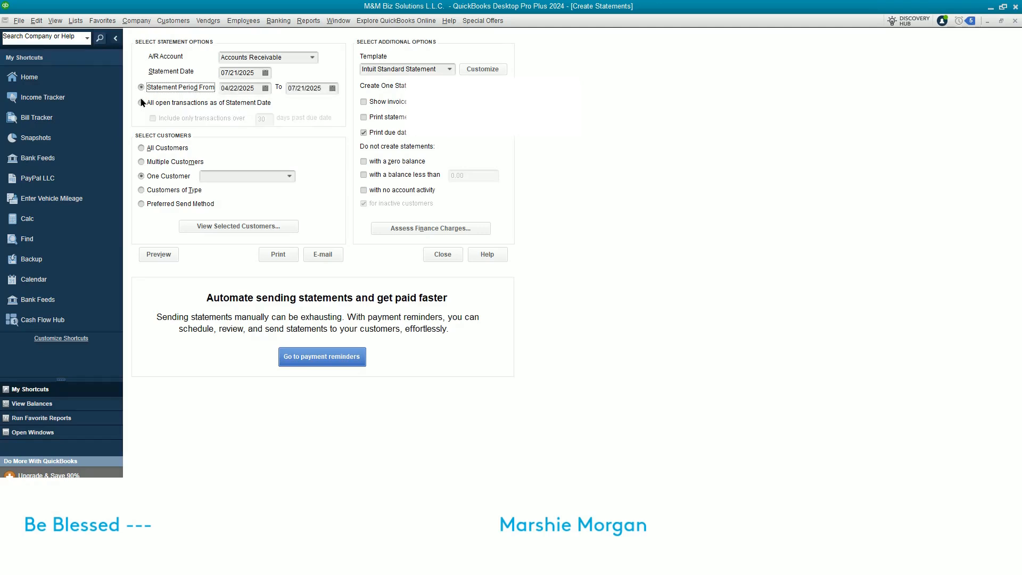
{"action": "left_click", "coordinate": [141, 148]}
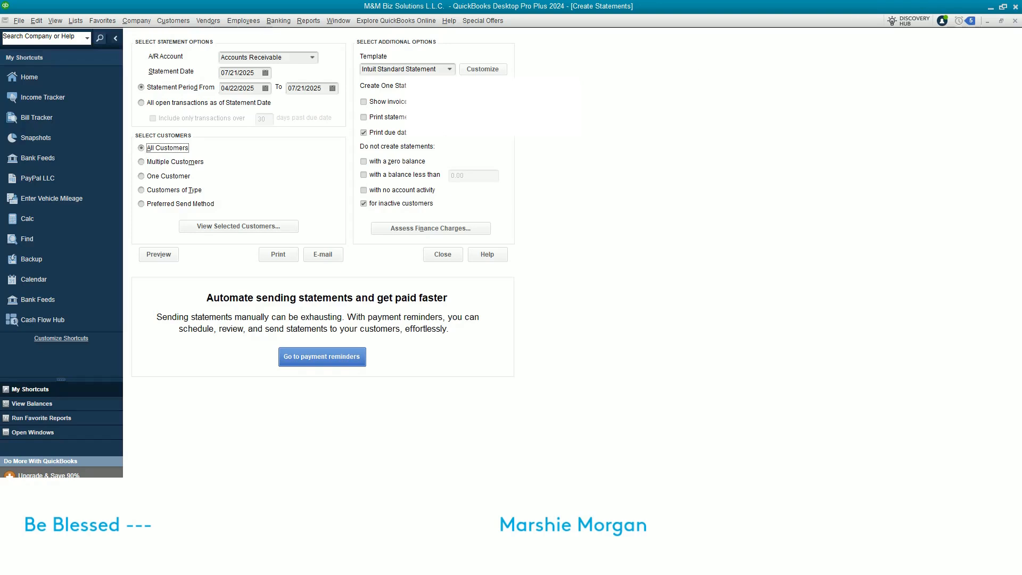
Review the Customer Type and Preferred Send Method lists, then settle on One Customer
{"action": "left_click", "coordinate": [142, 176]}
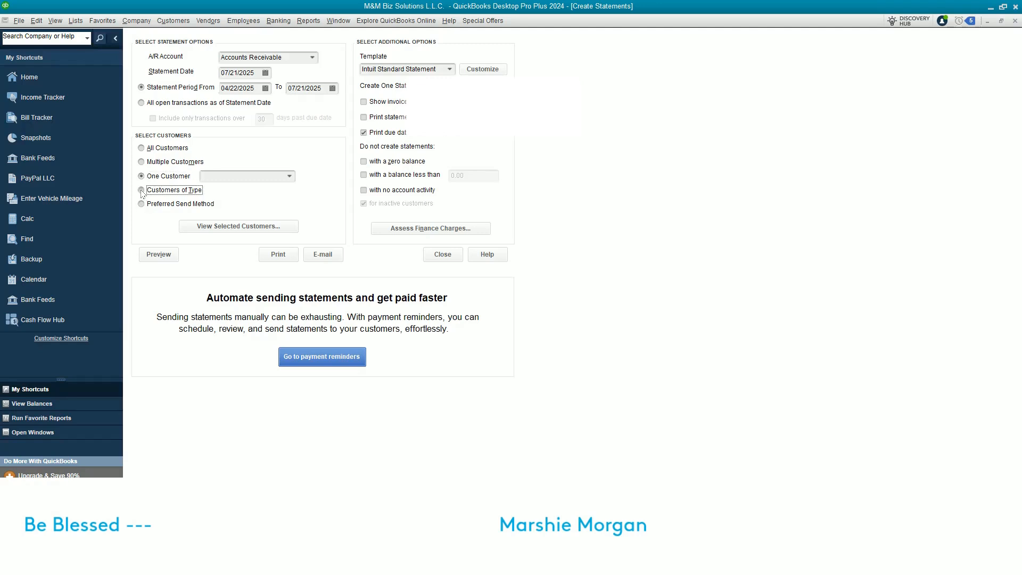
{"action": "left_click", "coordinate": [142, 191]}
{"action": "left_click", "coordinate": [302, 190]}
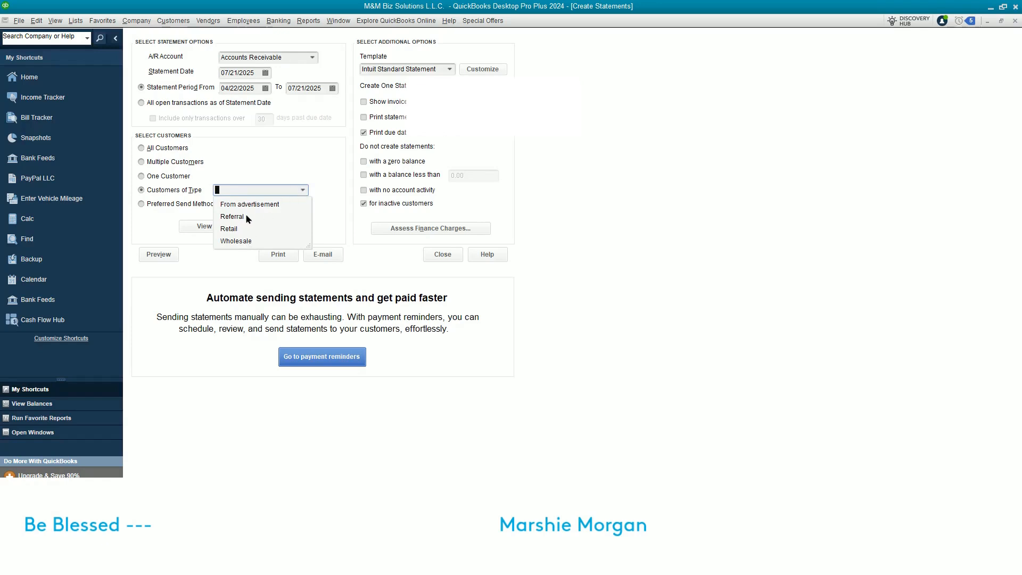
{"action": "left_click", "coordinate": [320, 164]}
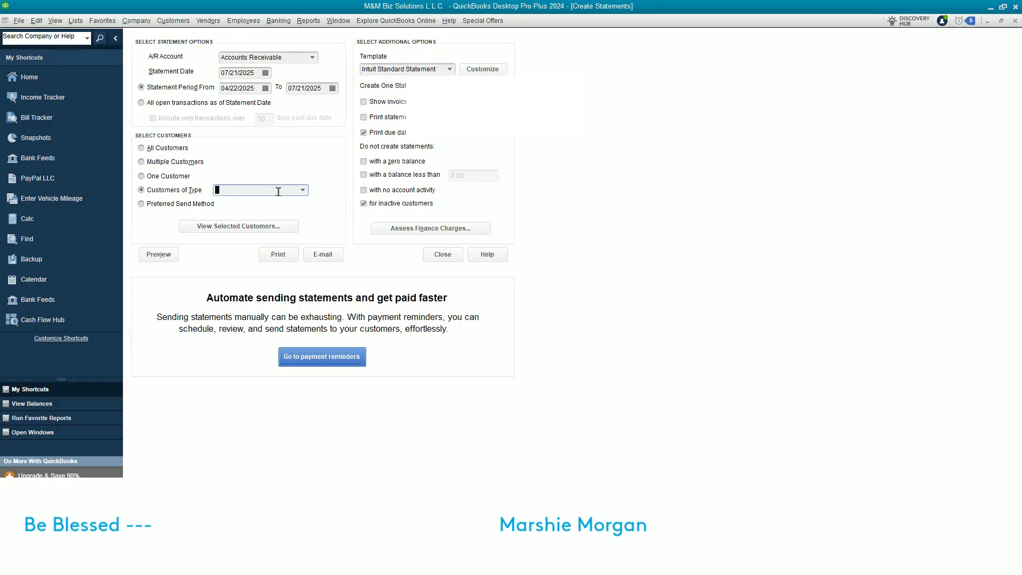
{"action": "left_click", "coordinate": [142, 205]}
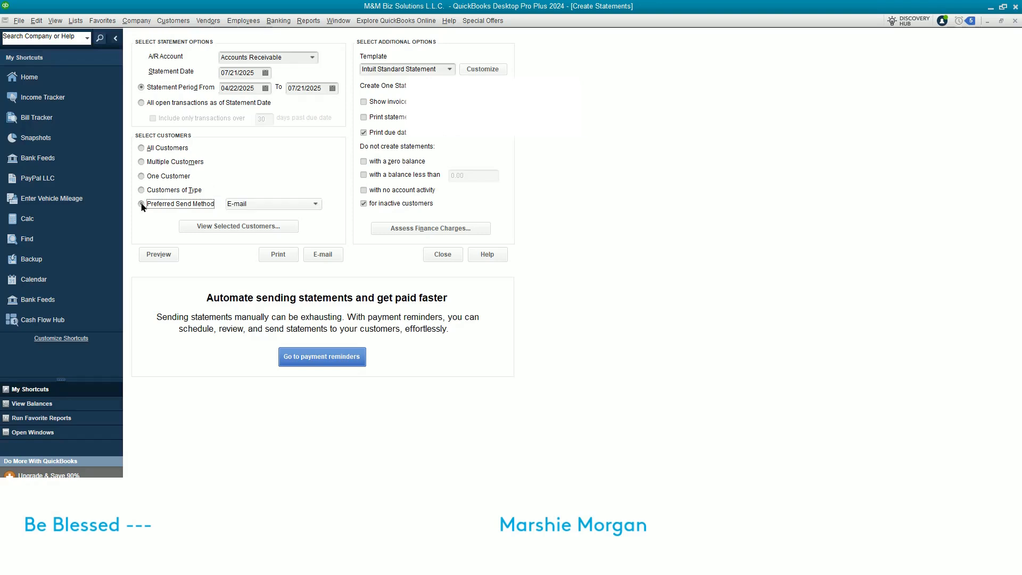
{"action": "left_click", "coordinate": [315, 204]}
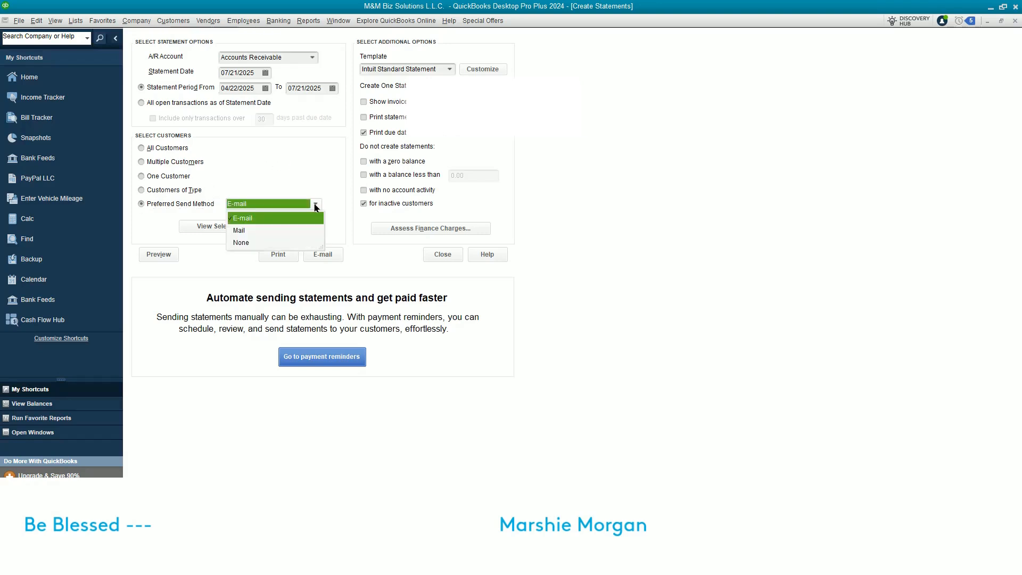
{"action": "left_click", "coordinate": [156, 165]}
Select Sun Day Custom LLC as the customer and preview its $1,700.00 statement
{"action": "left_click", "coordinate": [145, 176]}
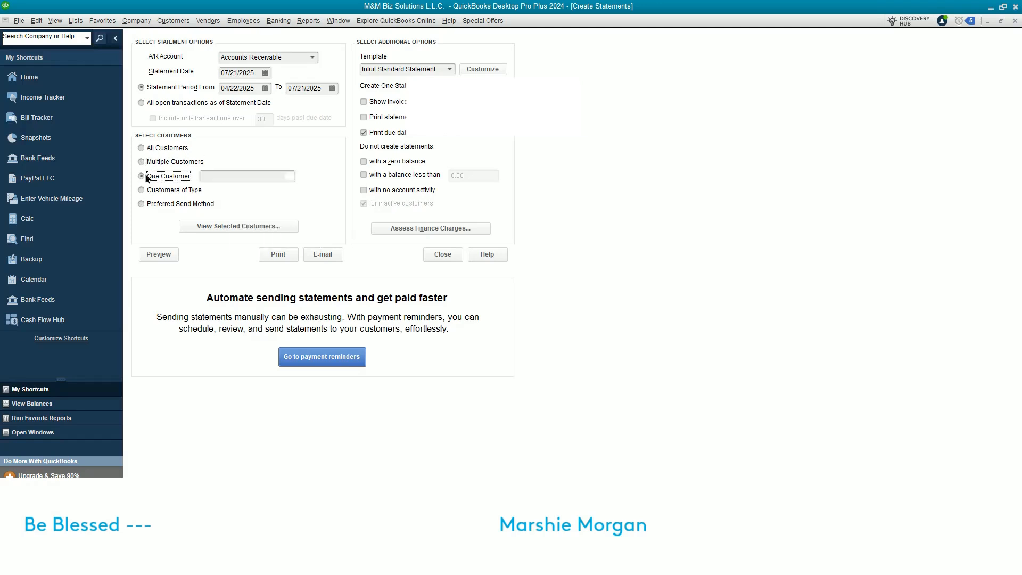
{"action": "left_click", "coordinate": [242, 175]}
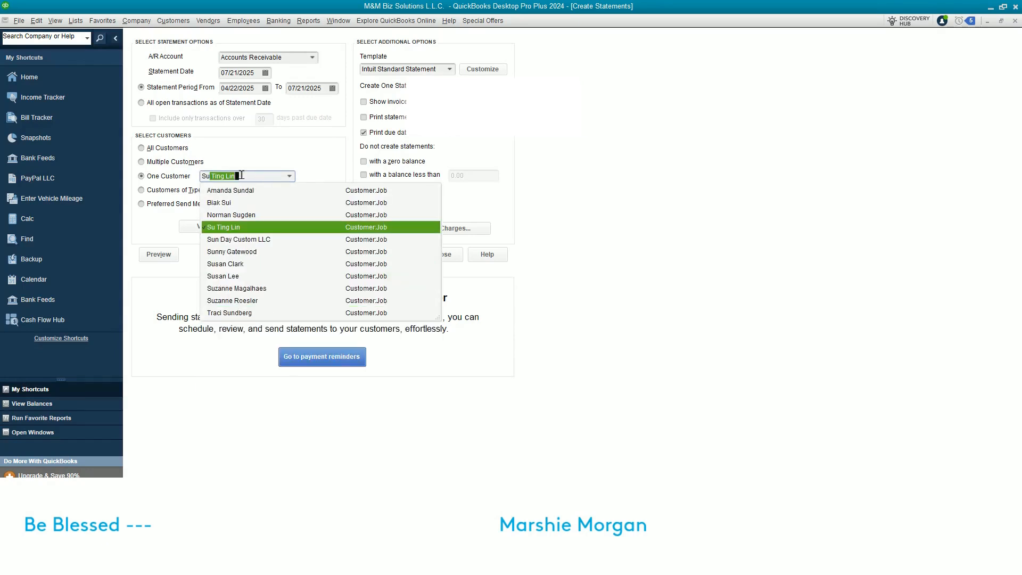
{"action": "left_click", "coordinate": [246, 240]}
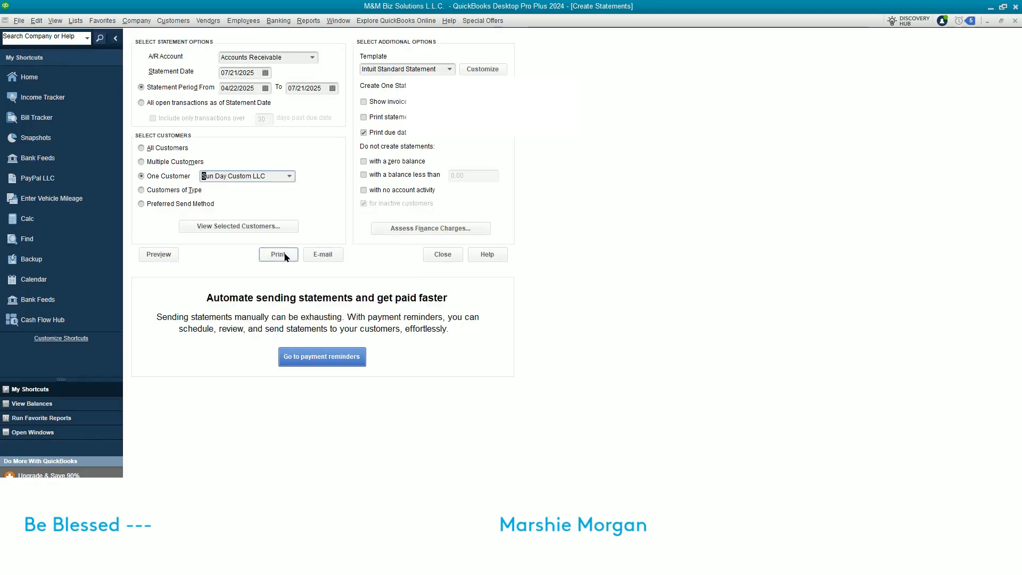
{"action": "left_click", "coordinate": [170, 257]}
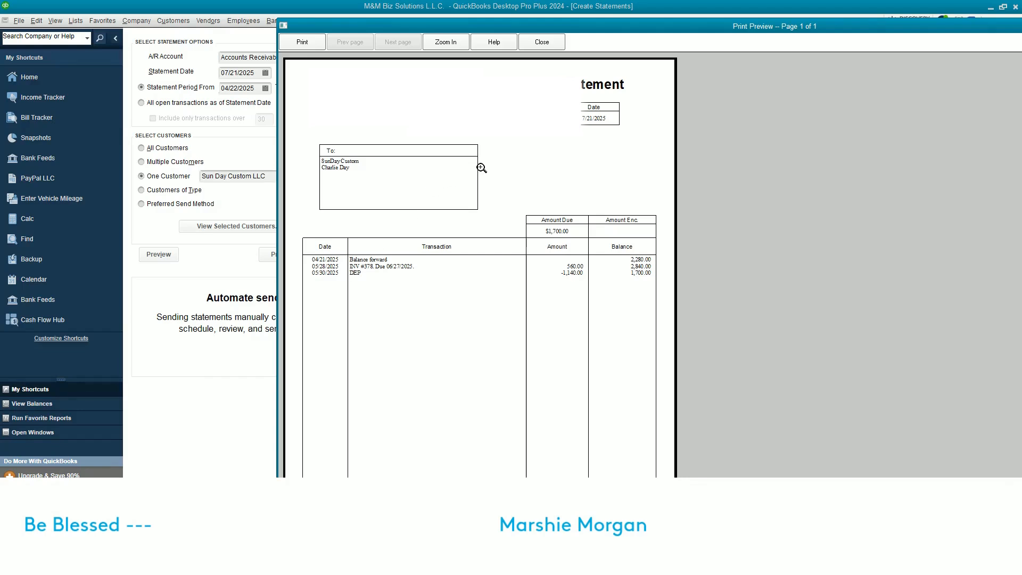
Close the Sun Day Custom LLC statement preview
{"action": "left_click", "coordinate": [541, 43]}
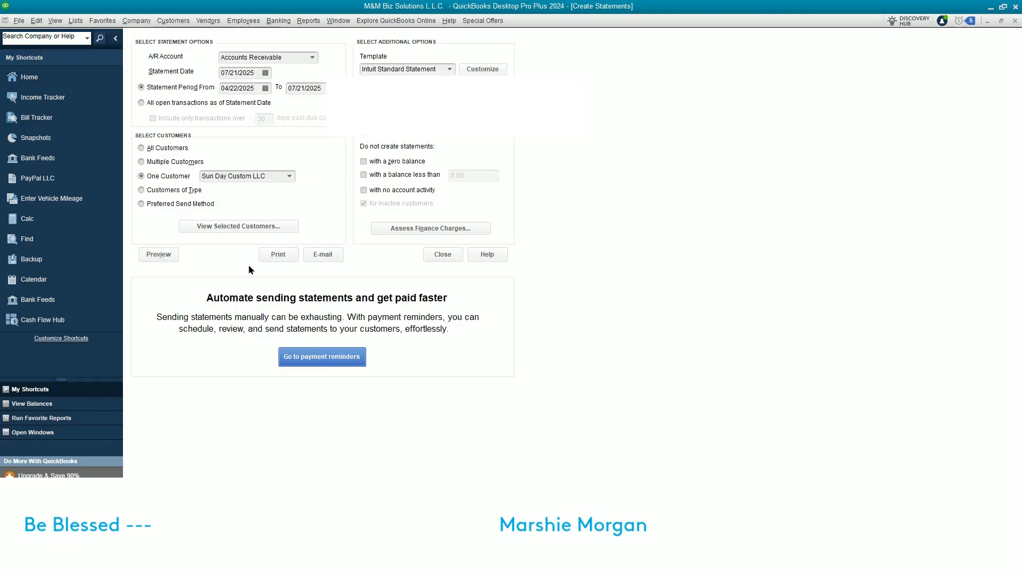
Review the detailed statement preview, then turn off 'Show invoice item details on statements'
{"action": "left_click", "coordinate": [159, 255]}
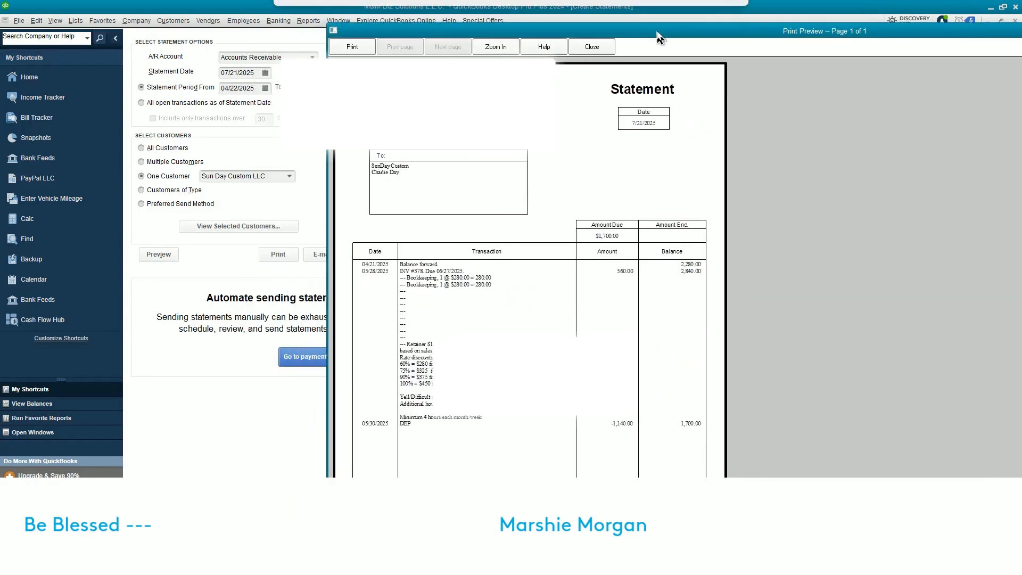
{"action": "left_click_drag", "start_coordinate": [657, 33], "coordinate": [687, 24]}
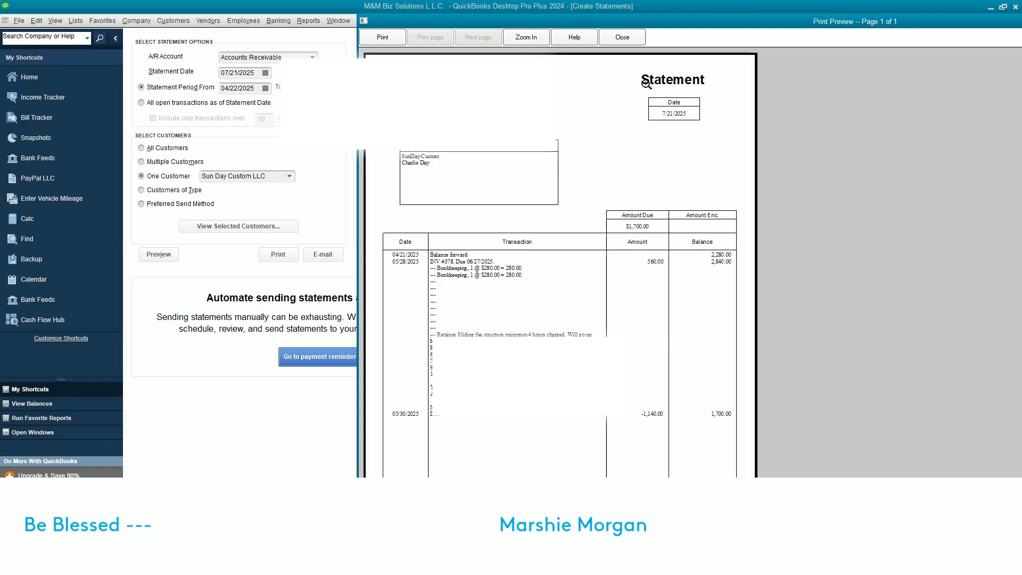
{"action": "left_click", "coordinate": [622, 38]}
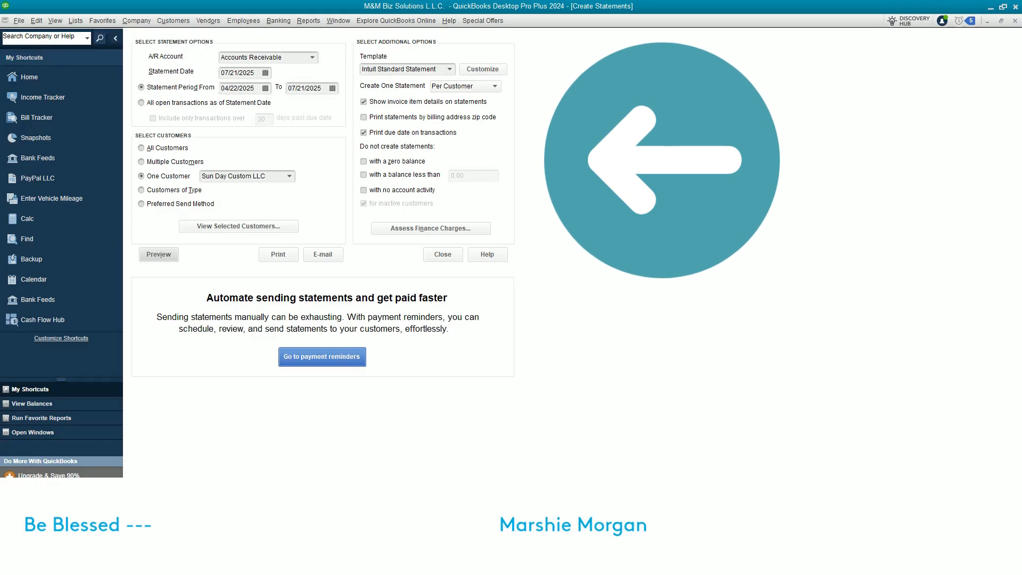
{"action": "left_click", "coordinate": [385, 104]}
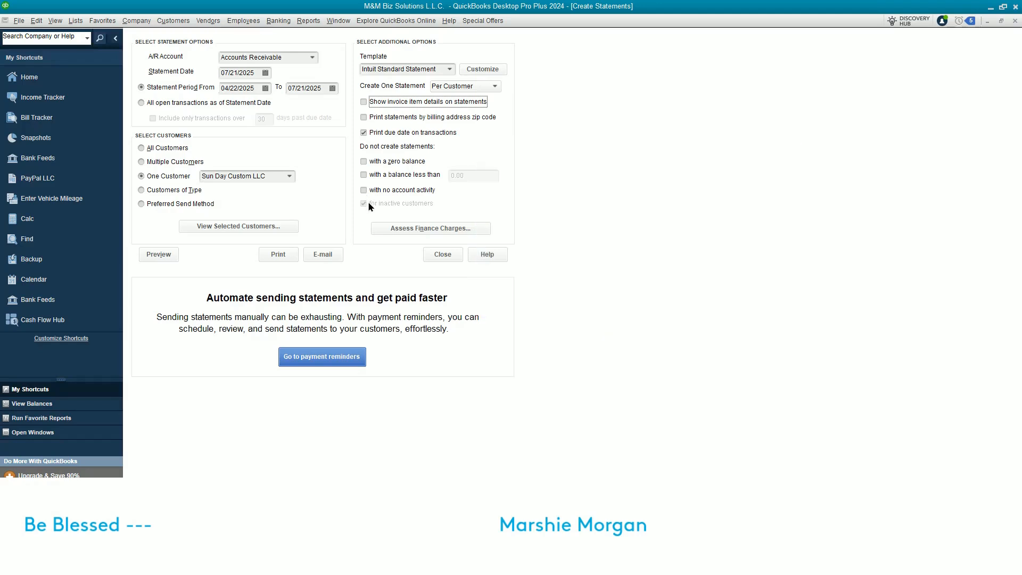
Open Assess Finance Charges, showing charges of 58.10 and 35.23 dated 07/24/2025
{"action": "left_click", "coordinate": [430, 228]}
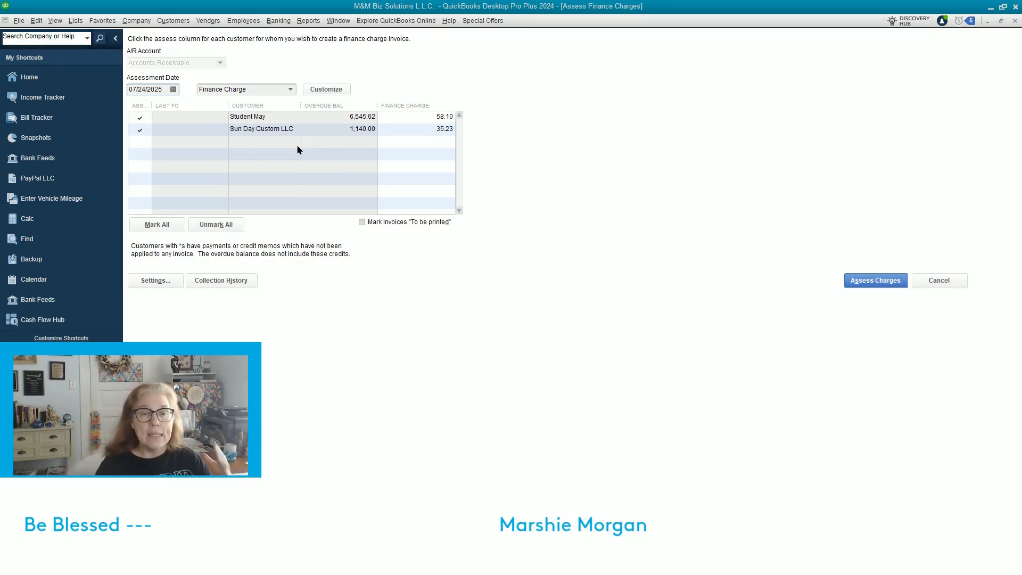
View the finance charge settings: 6.0% annual rate, 6.00 minimum, 30-day grace period
{"action": "left_click", "coordinate": [145, 284]}
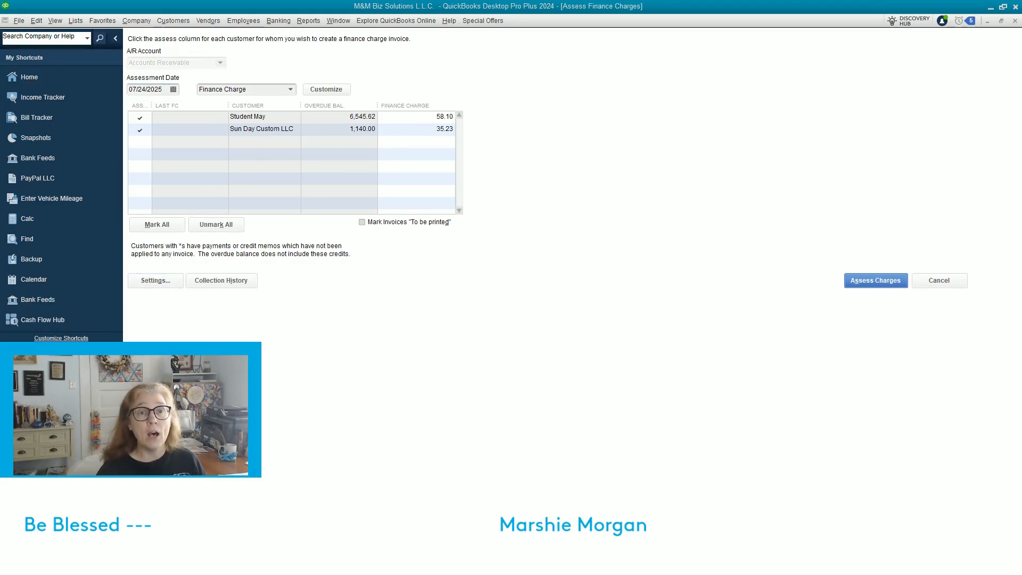
{"action": "left_click_drag", "start_coordinate": [1021, 158], "coordinate": [709, 80]}
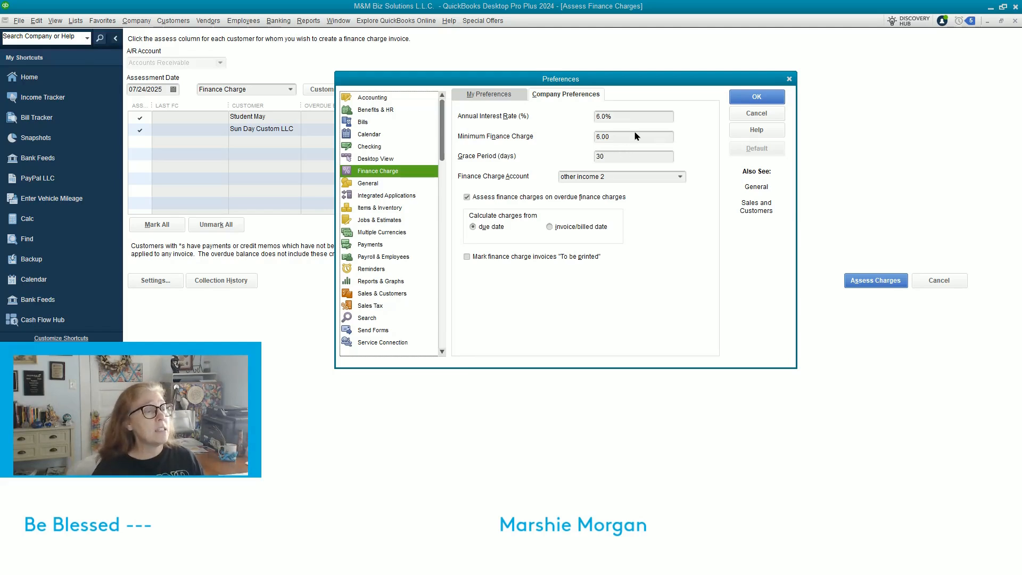
Cancel finance charges without assessing and go to Schedule payment reminders
{"action": "left_click", "coordinate": [790, 80]}
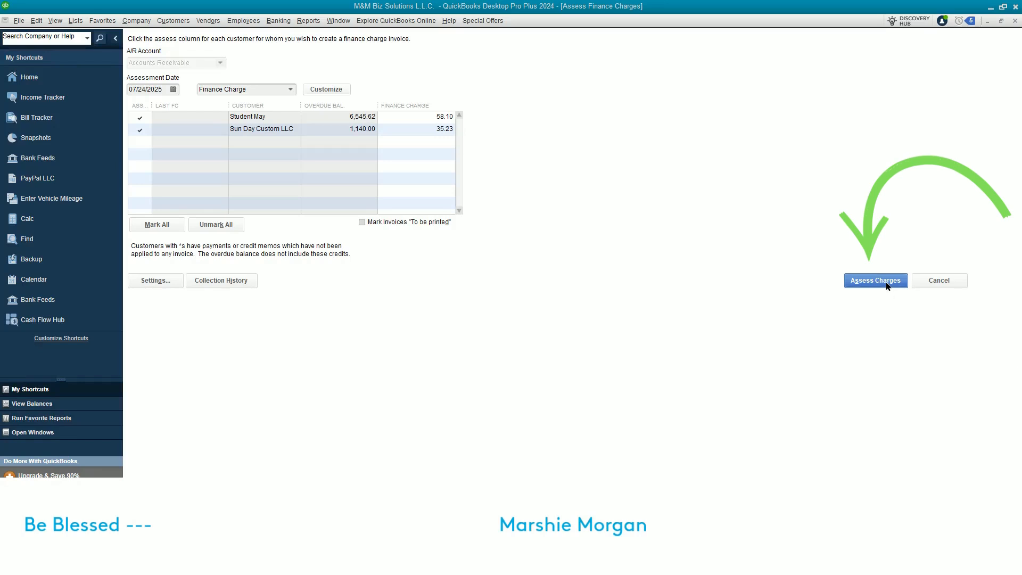
{"action": "left_click", "coordinate": [943, 284]}
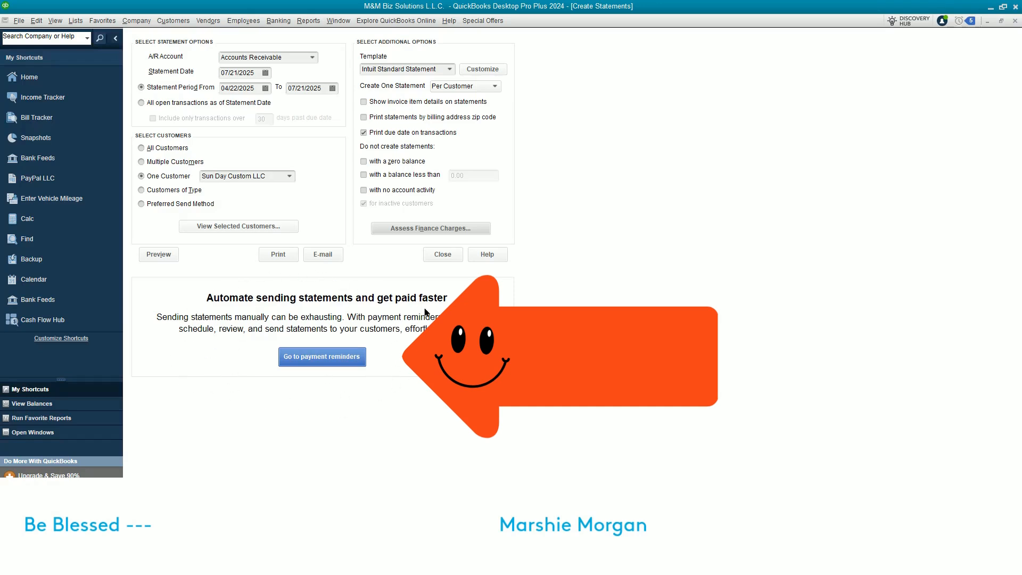
{"action": "left_click", "coordinate": [326, 361]}
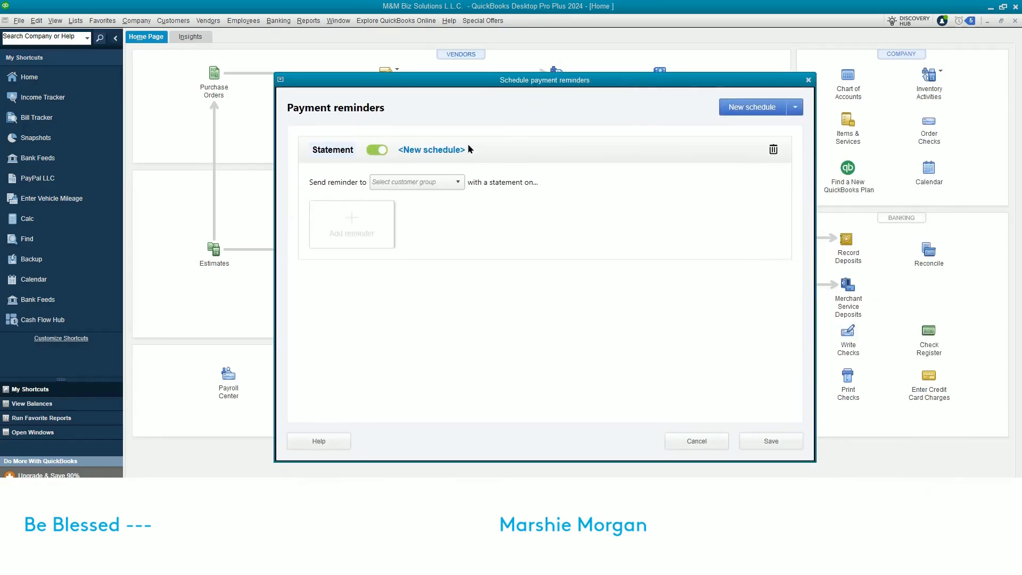
Check the customer group and schedule type options, then cancel the payment reminder schedule
{"action": "left_click", "coordinate": [458, 183]}
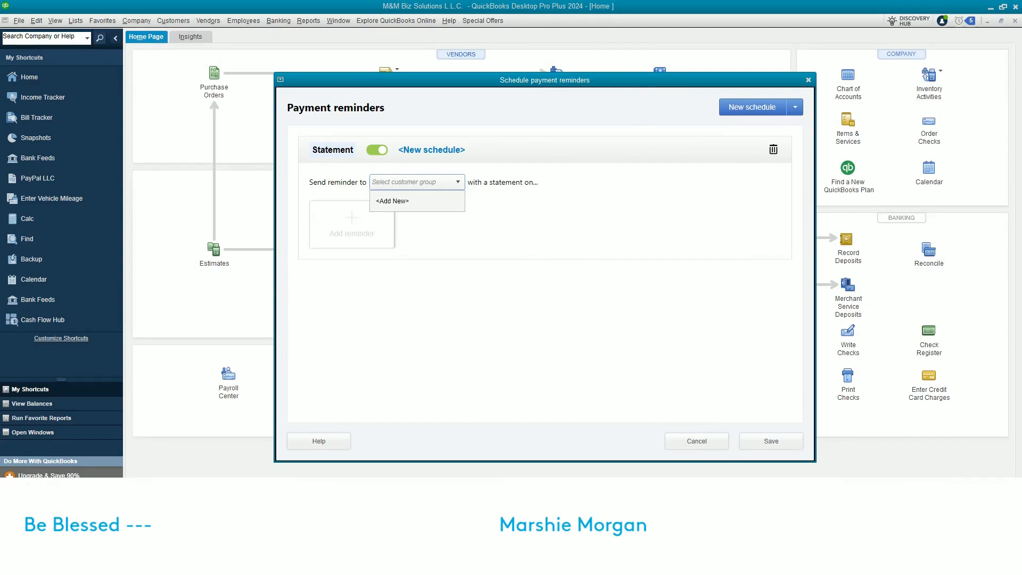
{"action": "key", "text": "Escape"}
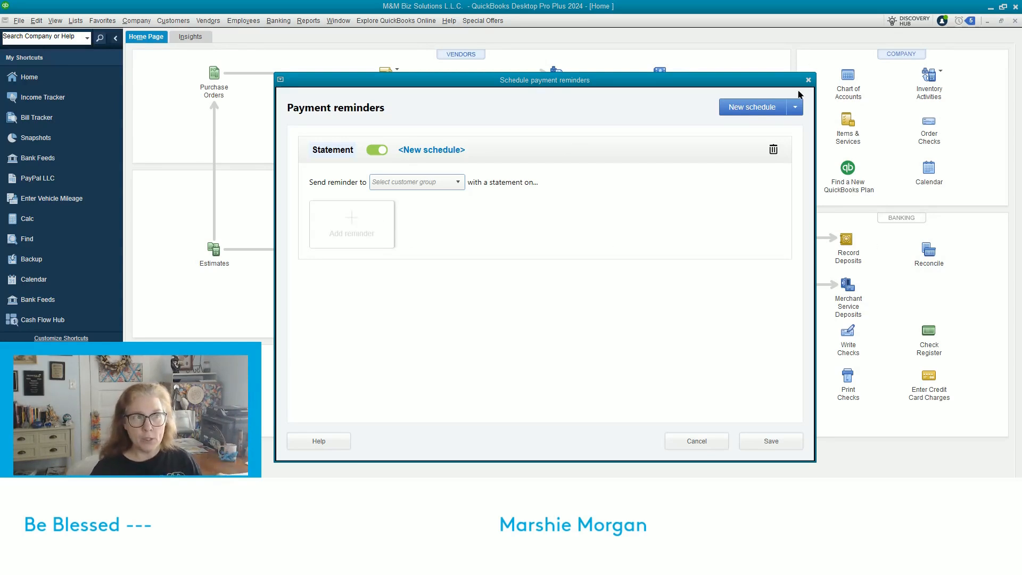
{"action": "left_click", "coordinate": [799, 112]}
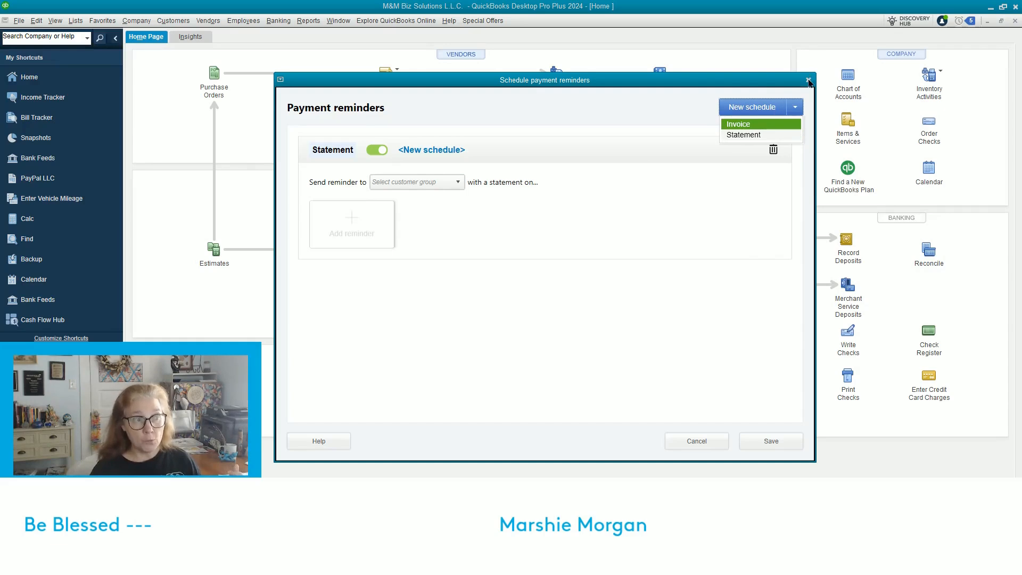
{"action": "left_click", "coordinate": [698, 441]}
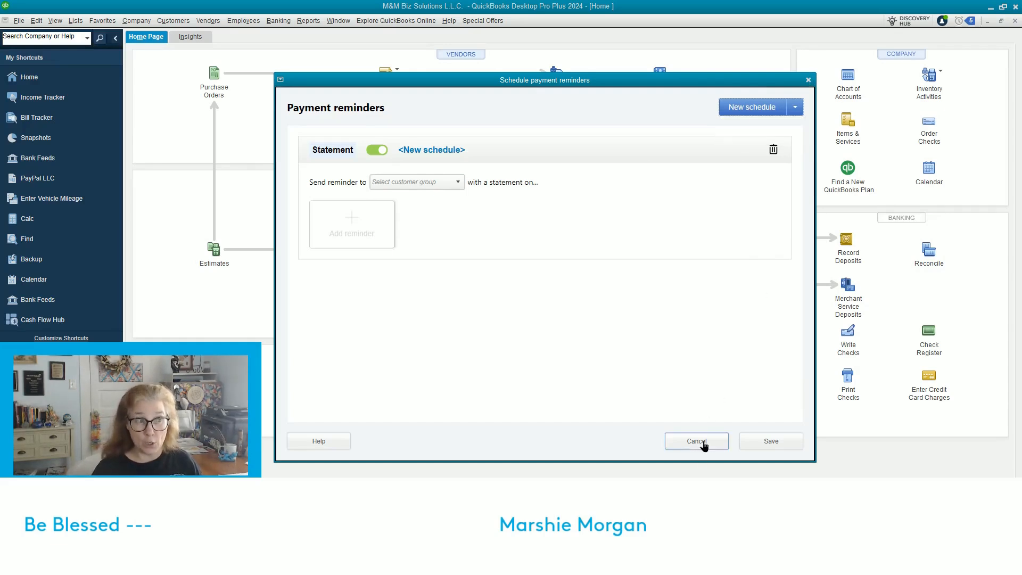
{"action": "left_click", "coordinate": [696, 442]}
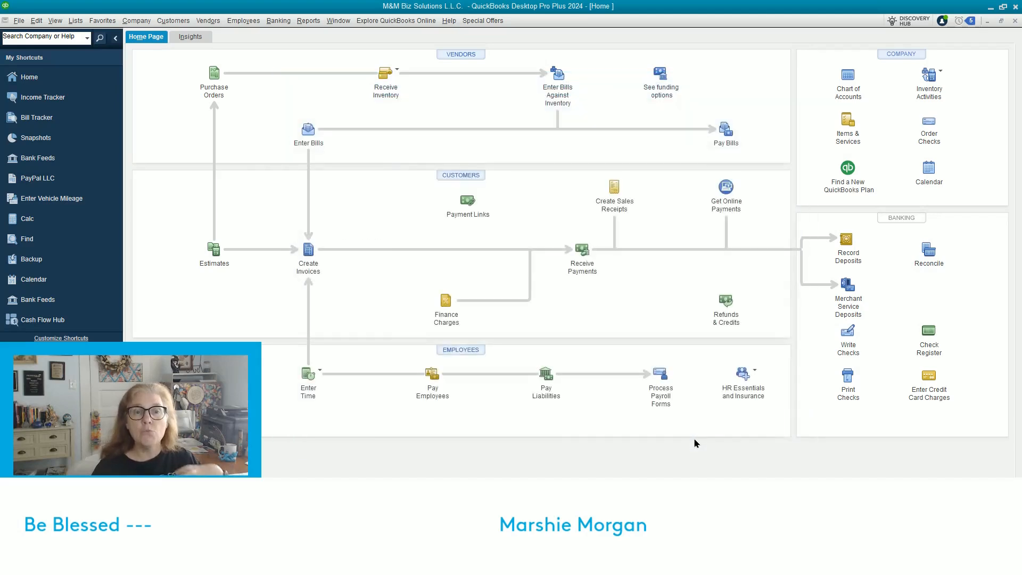